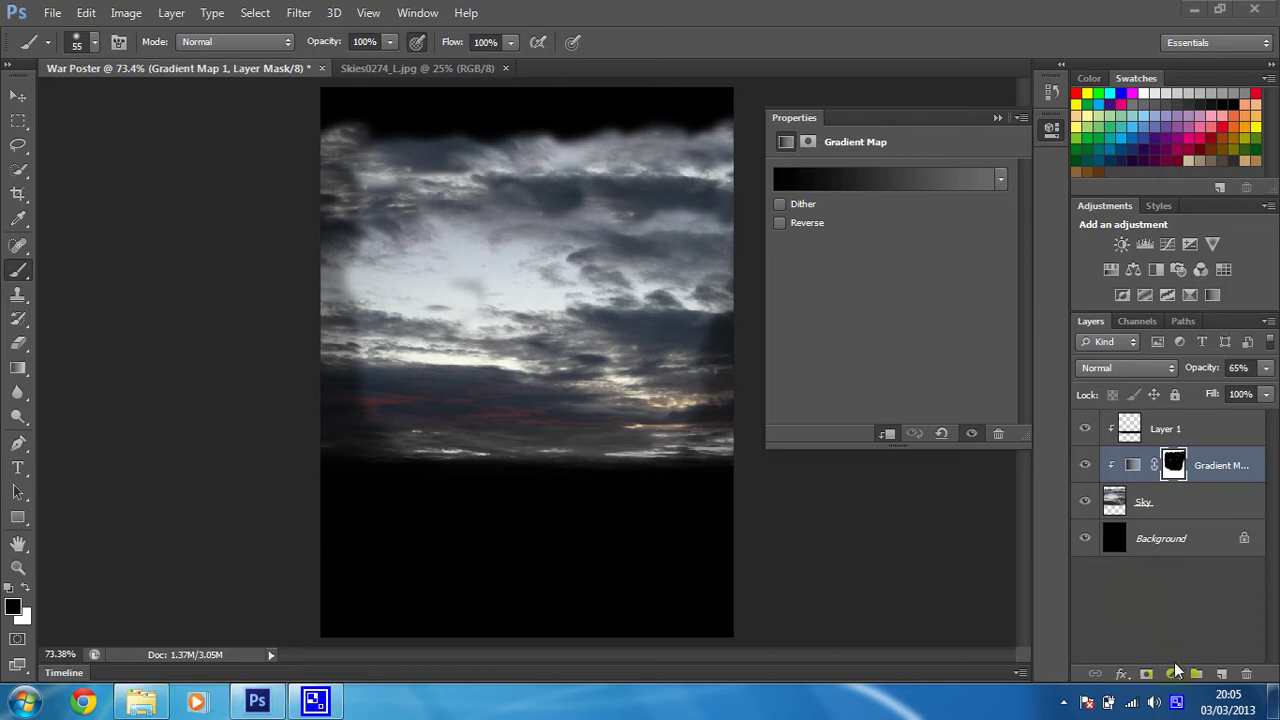
# Add a Levels adjustment layer and lower its white output level to 162
pyautogui.click(1174, 676)
pyautogui.click(1172, 676)
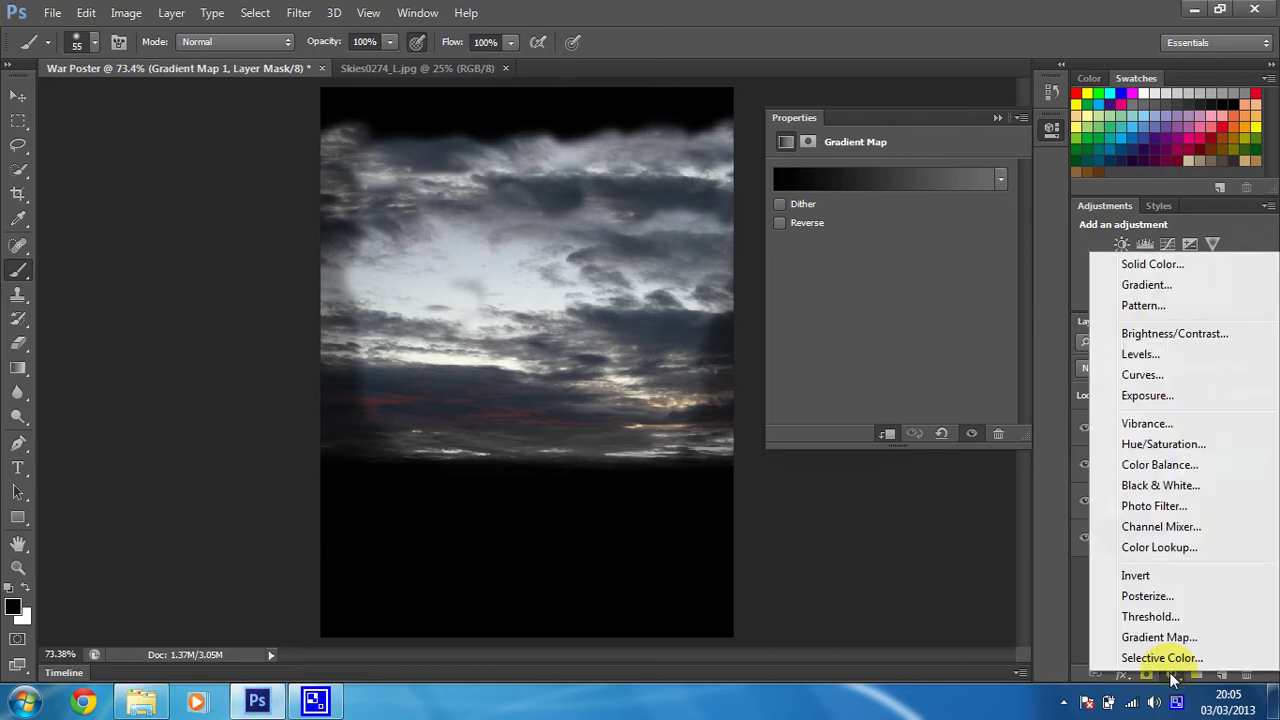
pyautogui.click(1140, 354)
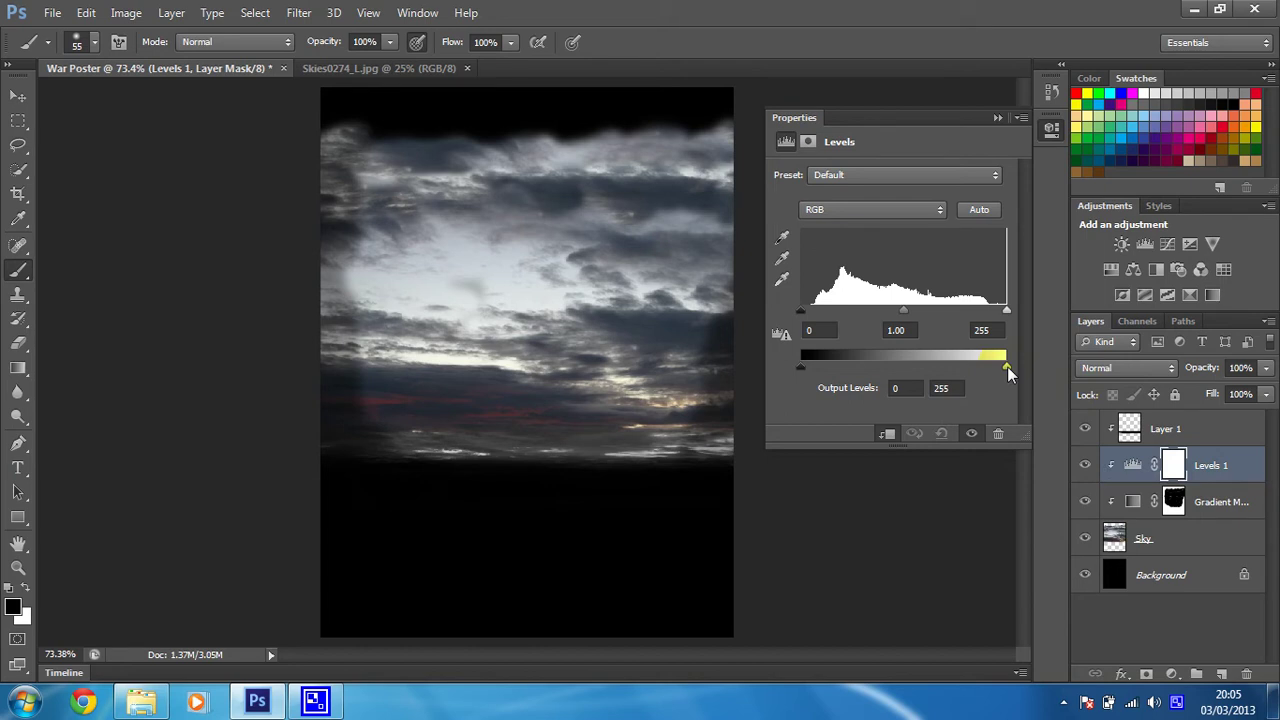
pyautogui.moveTo(1007, 366); pyautogui.dragTo(932, 368)
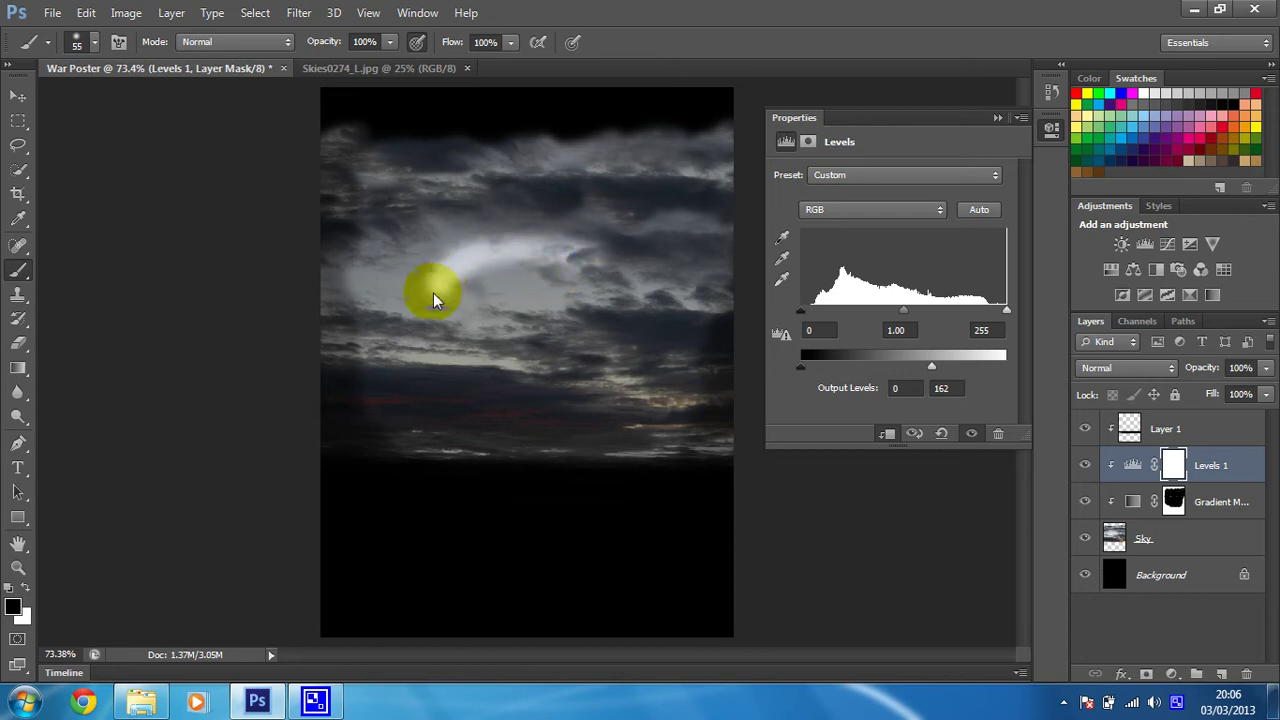
# Paint a bright circle mid-sky on the Levels 1 mask and set its opacity to about 69%
pyautogui.moveTo(662, 395)
pyautogui.mouseDown()
pyautogui.moveTo(686, 312)
pyautogui.moveTo(673, 280)
pyautogui.moveTo(627, 251)
pyautogui.moveTo(569, 240)
pyautogui.moveTo(496, 259)
pyautogui.moveTo(454, 295)
pyautogui.moveTo(456, 372)
pyautogui.moveTo(551, 401)
pyautogui.moveTo(645, 372)
pyautogui.moveTo(659, 317)
pyautogui.moveTo(600, 265)
pyautogui.moveTo(507, 282)
pyautogui.moveTo(491, 331)
pyautogui.moveTo(581, 380)
pyautogui.moveTo(632, 310)
pyautogui.moveTo(488, 293)
pyautogui.moveTo(522, 374)
pyautogui.moveTo(566, 332)
pyautogui.moveTo(496, 376)
pyautogui.moveTo(634, 332)
pyautogui.moveTo(523, 296)
pyautogui.moveTo(588, 327)
pyautogui.moveTo(554, 357)
pyautogui.moveTo(521, 299)
pyautogui.moveTo(475, 321)
pyautogui.moveTo(555, 381)
pyautogui.moveTo(650, 366)
pyautogui.moveTo(674, 321)
pyautogui.moveTo(661, 288)
pyautogui.moveTo(580, 256)
pyautogui.moveTo(472, 283)
pyautogui.moveTo(474, 350)
pyautogui.mouseUp()
pyautogui.moveTo(569, 273)
pyautogui.mouseDown()
pyautogui.moveTo(517, 285)
pyautogui.moveTo(563, 376)
pyautogui.mouseUp()
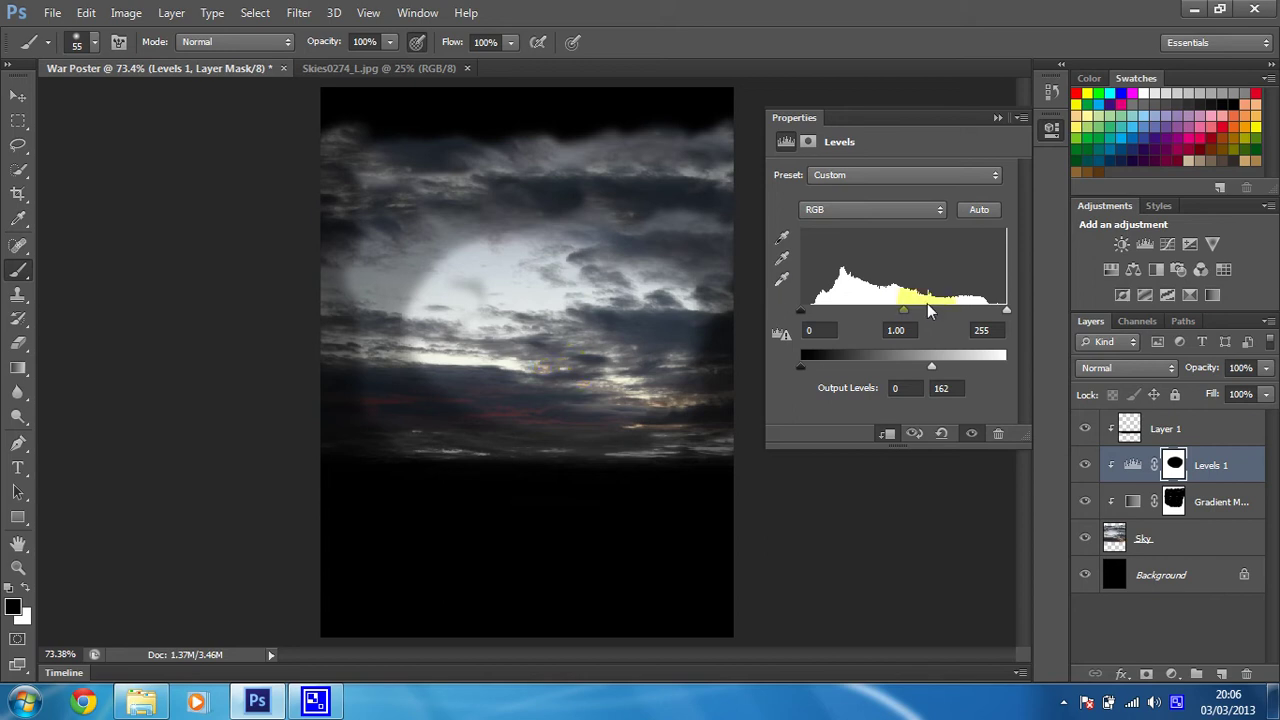
pyautogui.click(1265, 368)
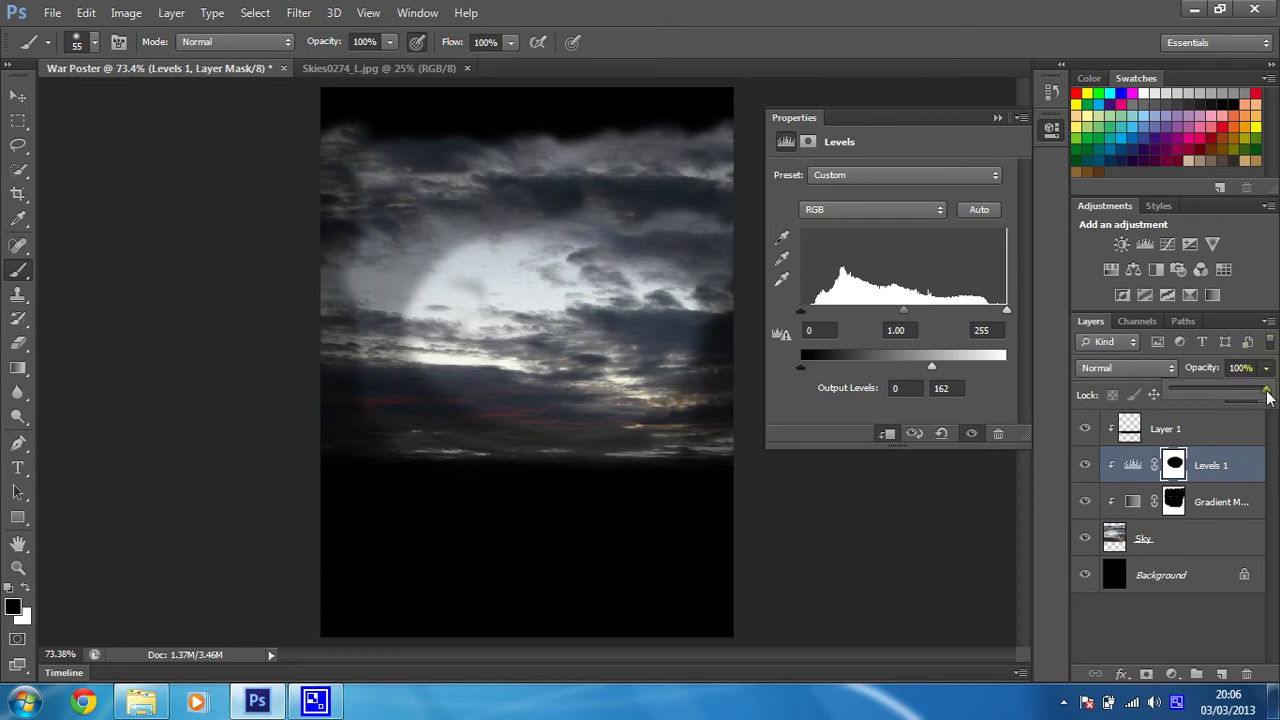
pyautogui.moveTo(1264, 392); pyautogui.dragTo(1240, 400)
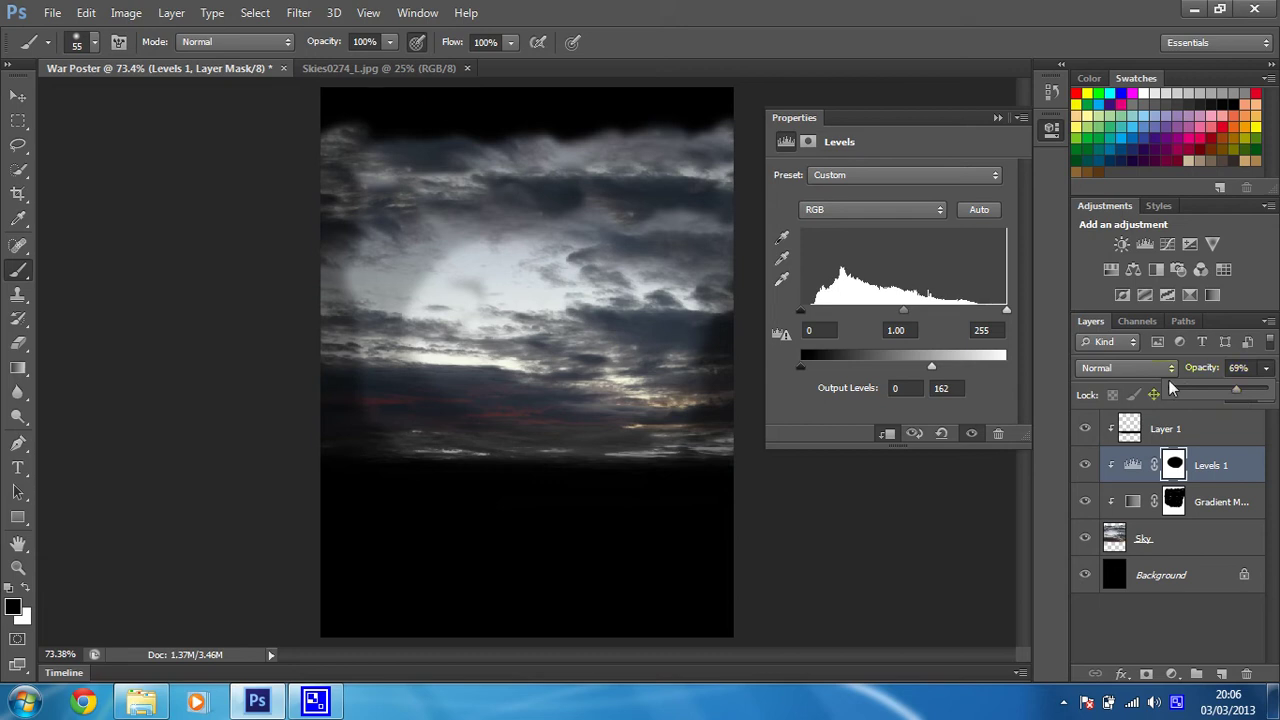
pyautogui.click(1177, 627)
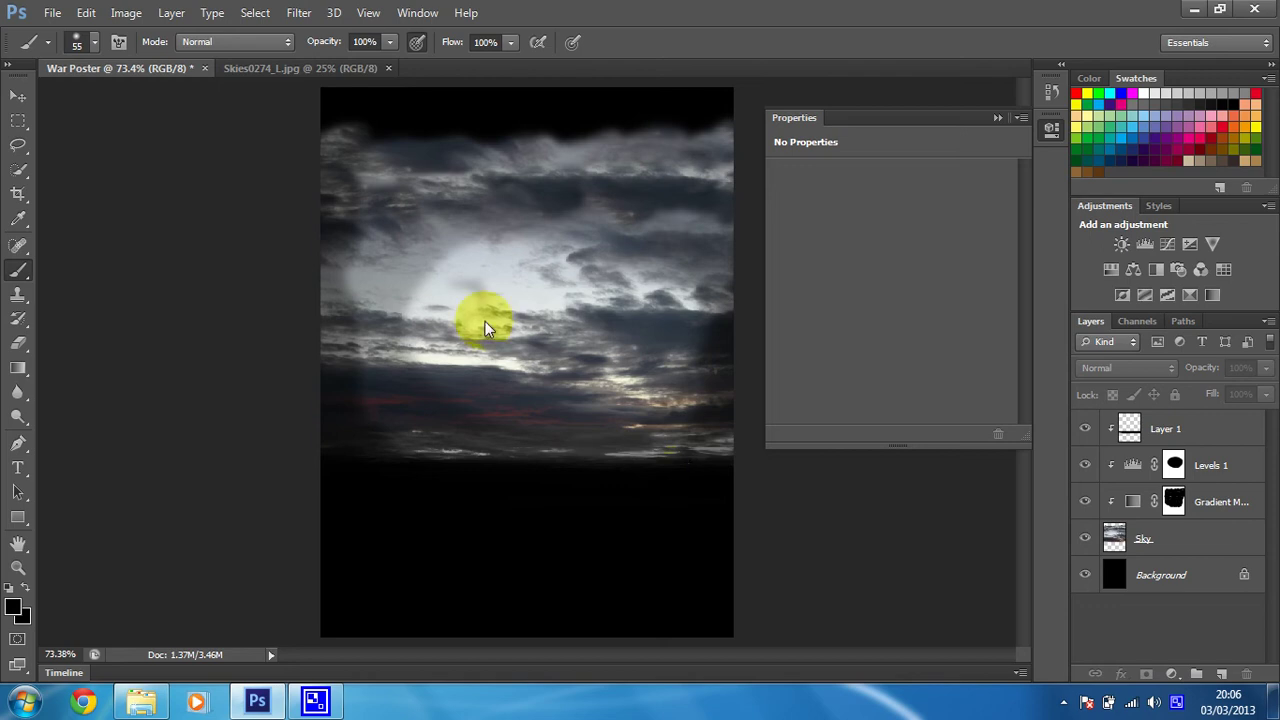
# Open Skies0238_L from the Battlefield folder via File > Open
pyautogui.click(50, 13)
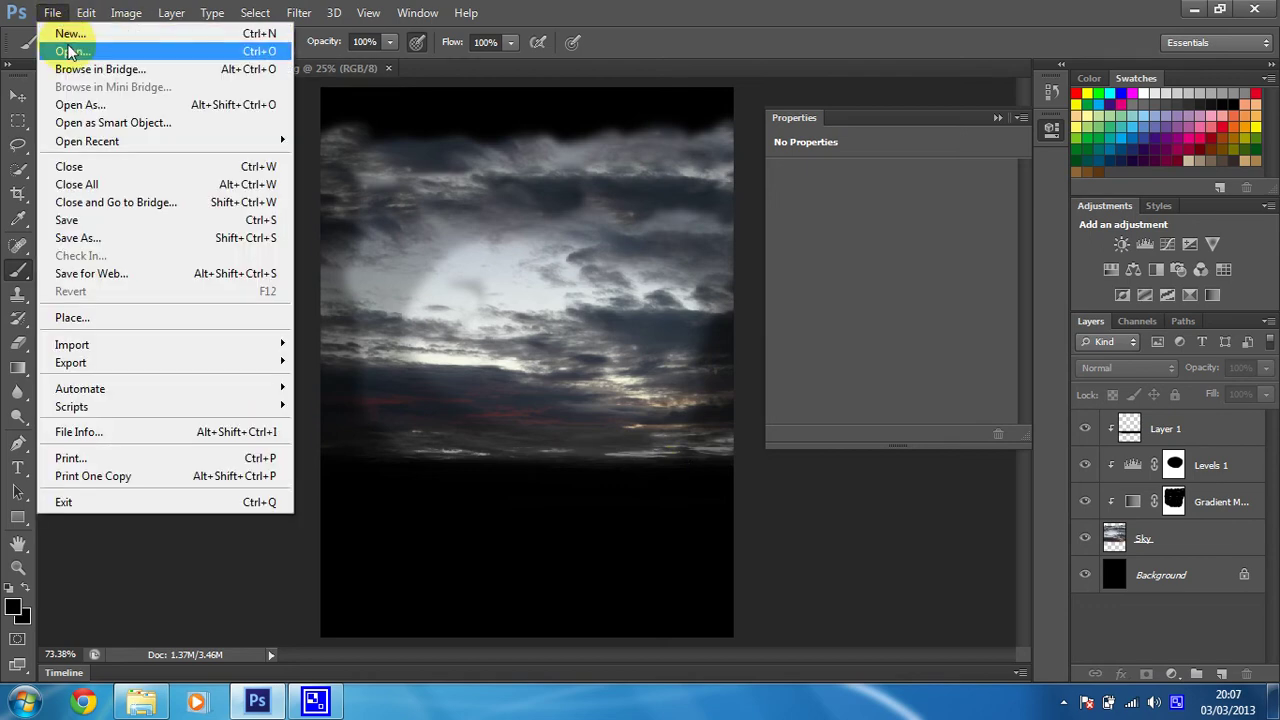
pyautogui.click(68, 51)
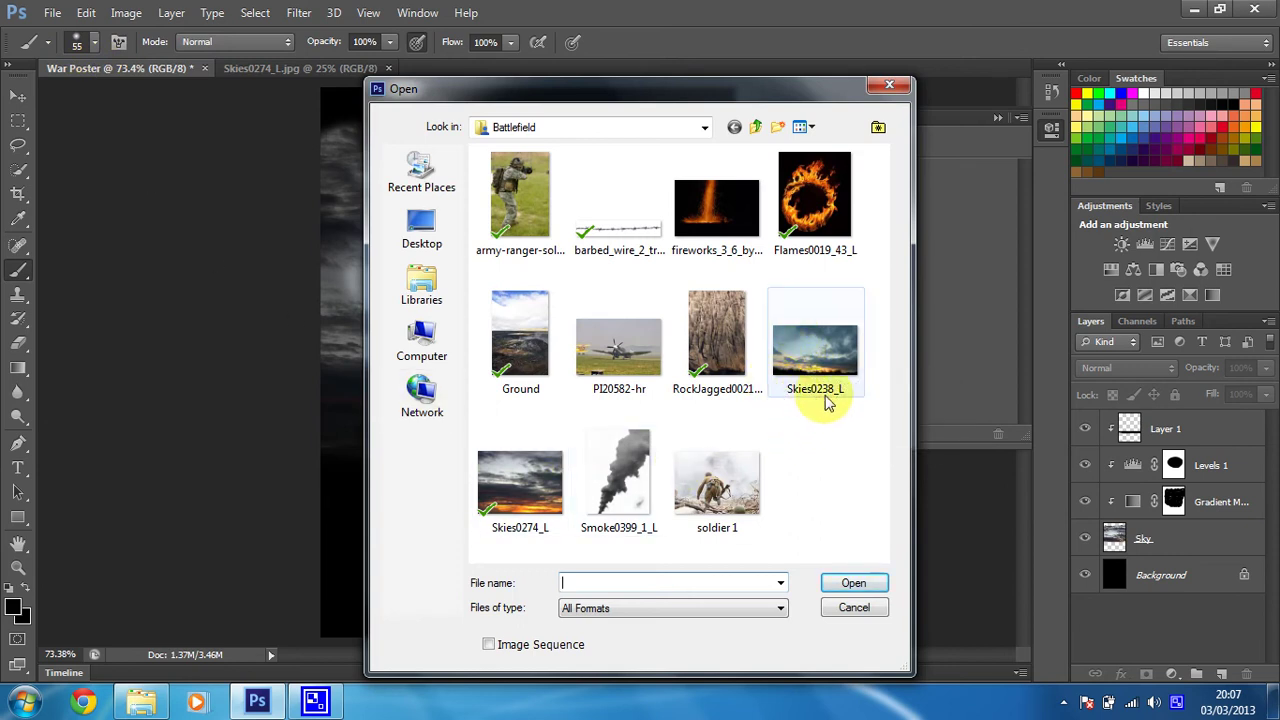
pyautogui.doubleClick(812, 342)
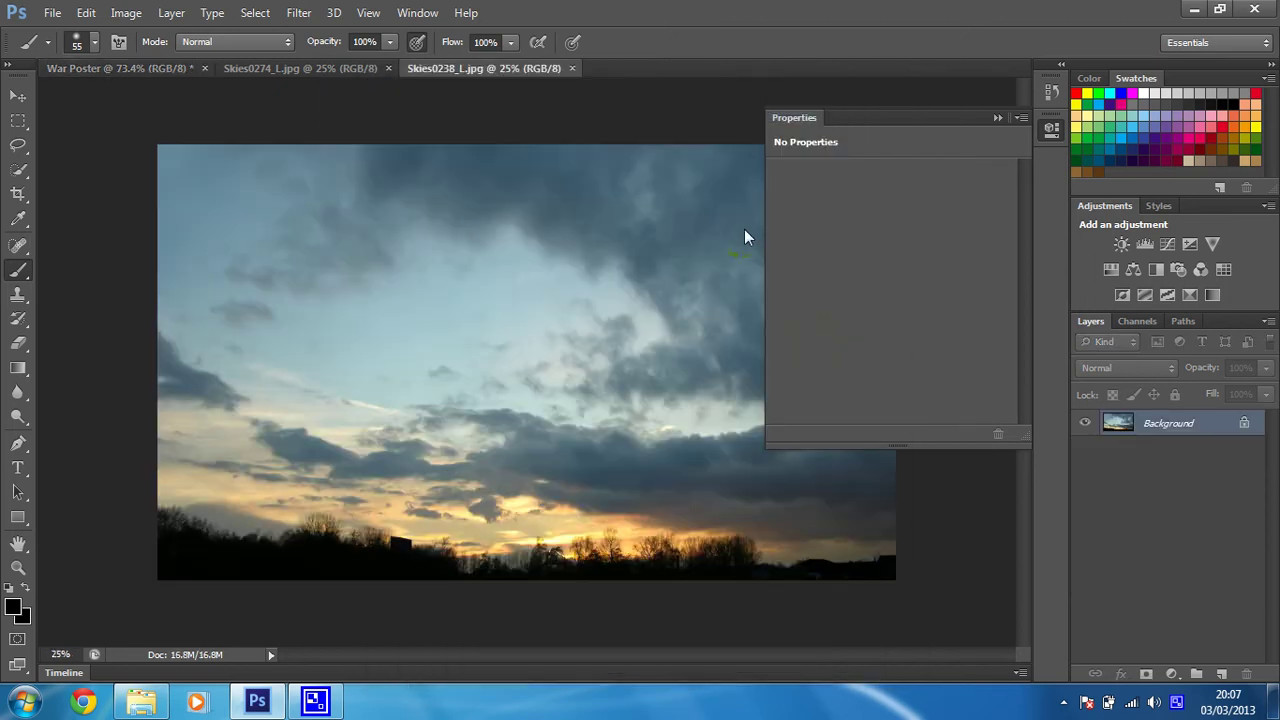
# Copy the Skies0238_L photo into the War Poster as Layer 2 above the Background layer
pyautogui.click(18, 96)
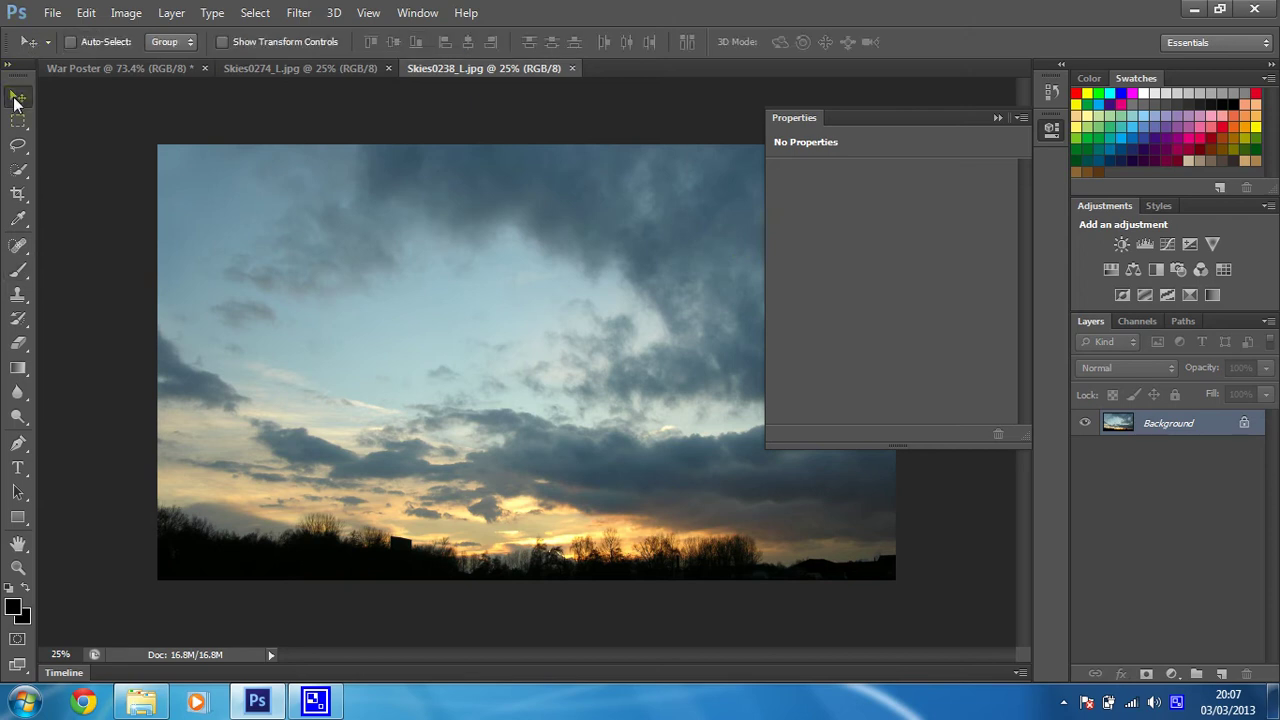
pyautogui.click(469, 297)
pyautogui.moveTo(447, 318); pyautogui.dragTo(479, 341)
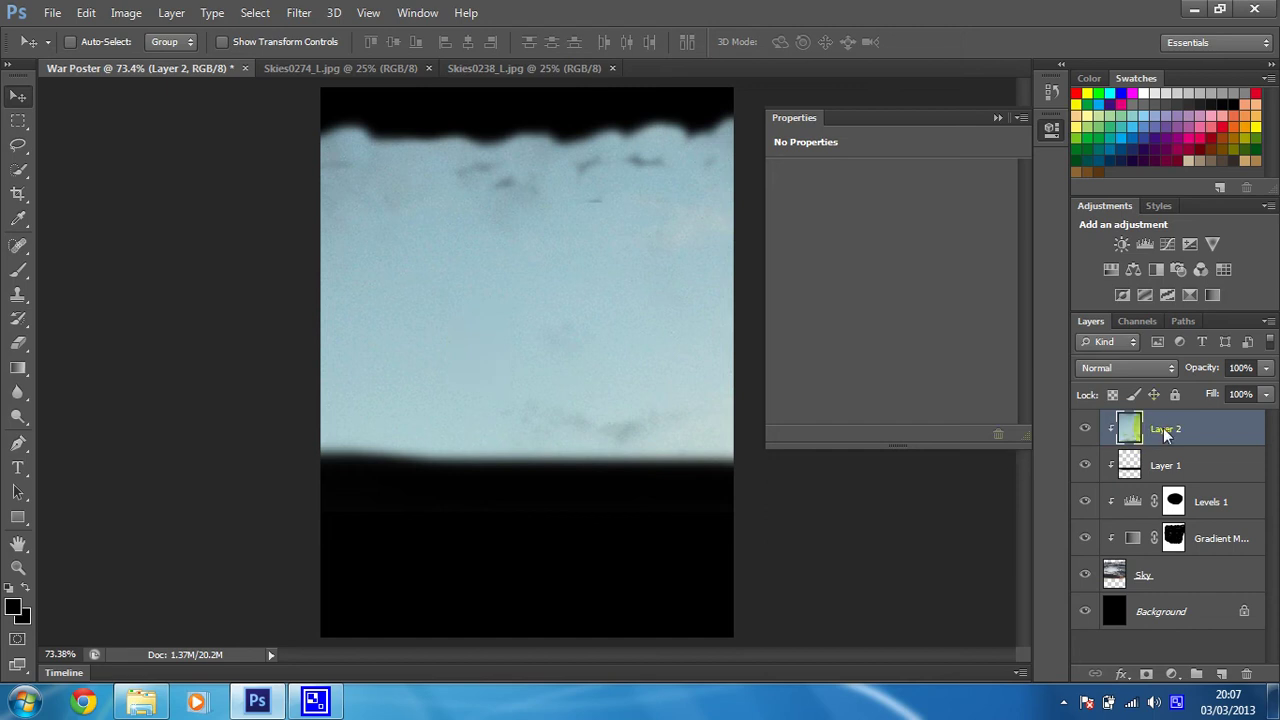
pyautogui.hotkey('ctrl', 'z')
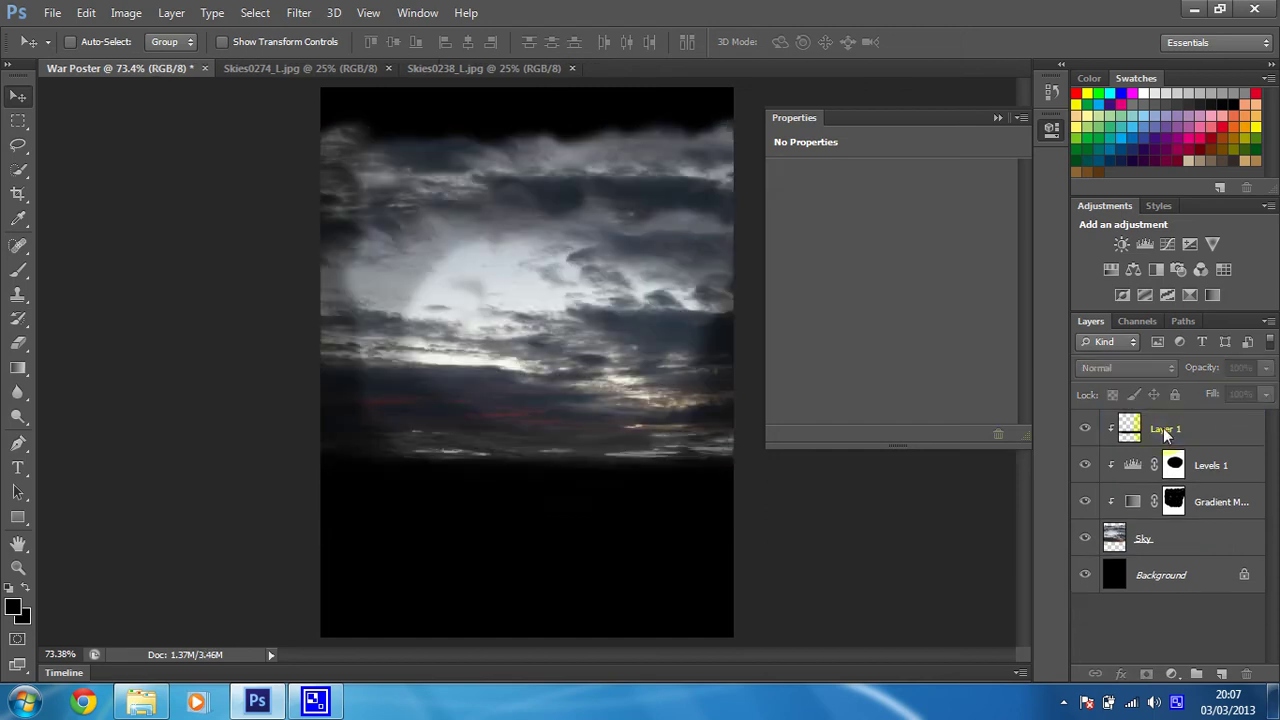
pyautogui.click(1180, 575)
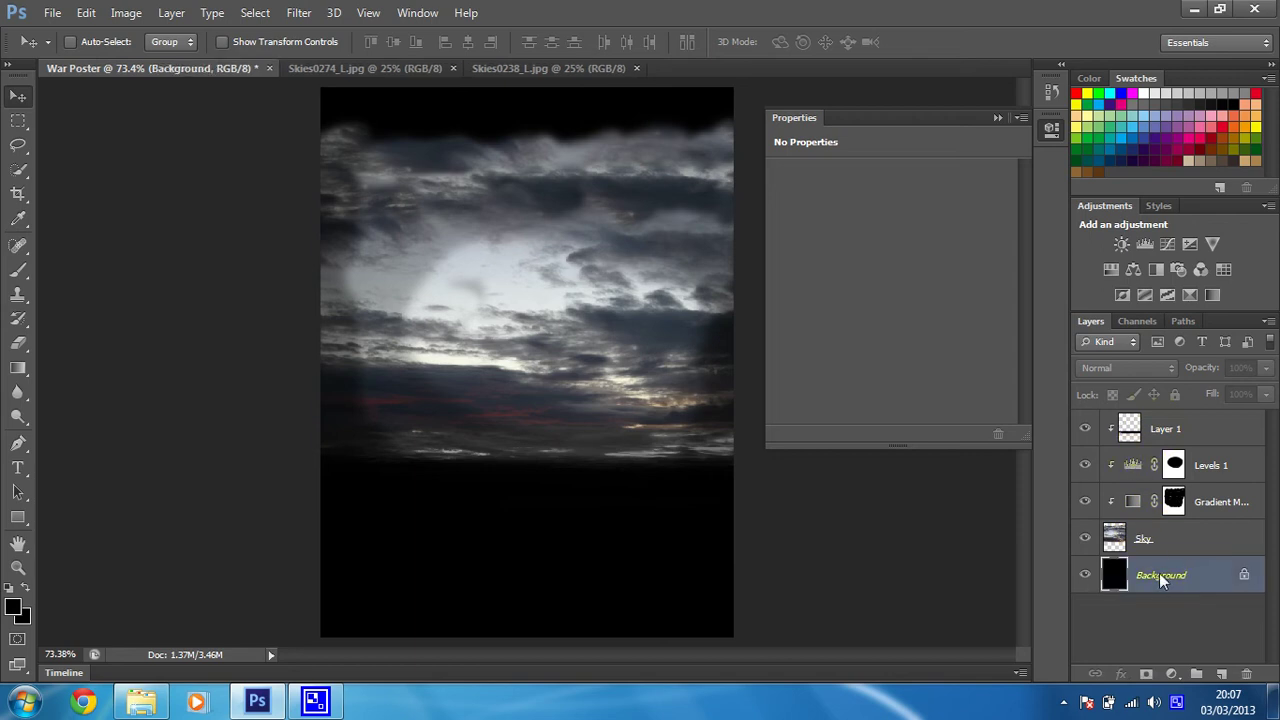
pyautogui.click(498, 74)
pyautogui.moveTo(586, 363); pyautogui.dragTo(397, 363)
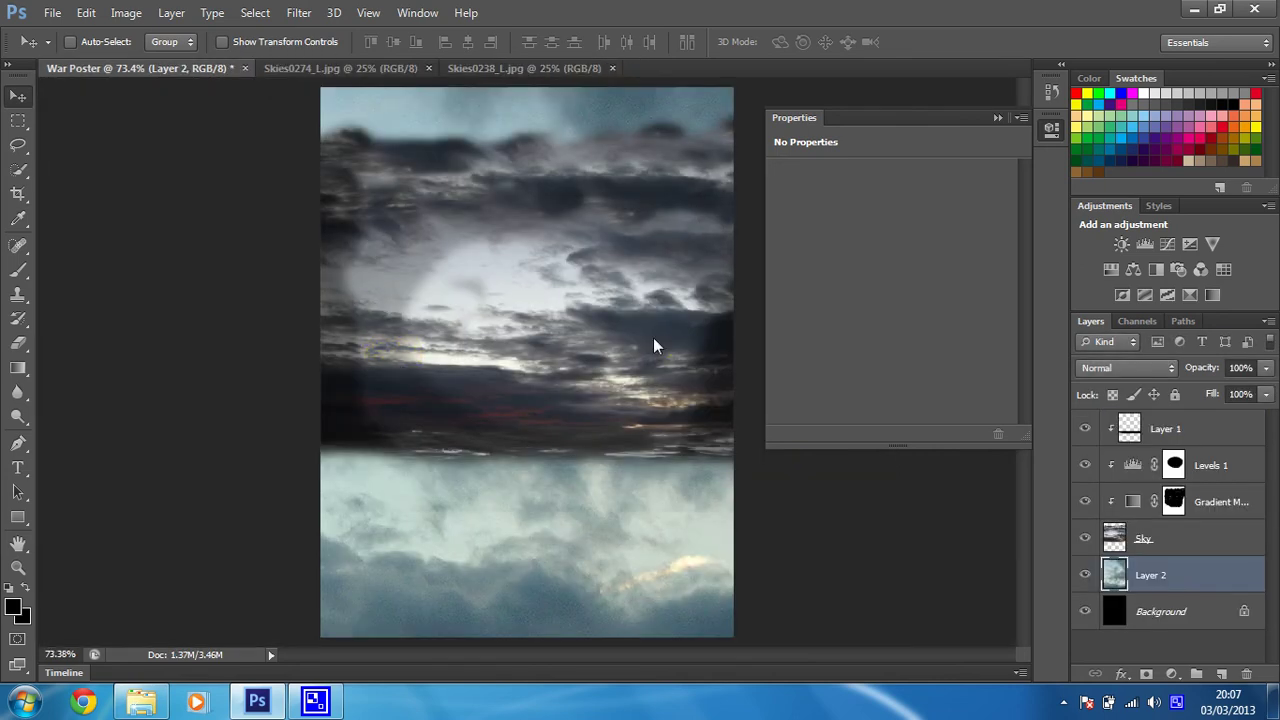
# Move Layer 2 to the top of the layer stack and position the sky across the canvas
pyautogui.moveTo(1160, 572); pyautogui.dragTo(1153, 419)
pyautogui.moveTo(654, 339); pyautogui.dragTo(654, 339)
pyautogui.moveTo(368, 129); pyautogui.dragTo(529, 297)
pyautogui.moveTo(359, 361); pyautogui.dragTo(415, 265)
pyautogui.moveTo(322, 361); pyautogui.dragTo(737, 209)
pyautogui.moveTo(451, 206); pyautogui.dragTo(641, 196)
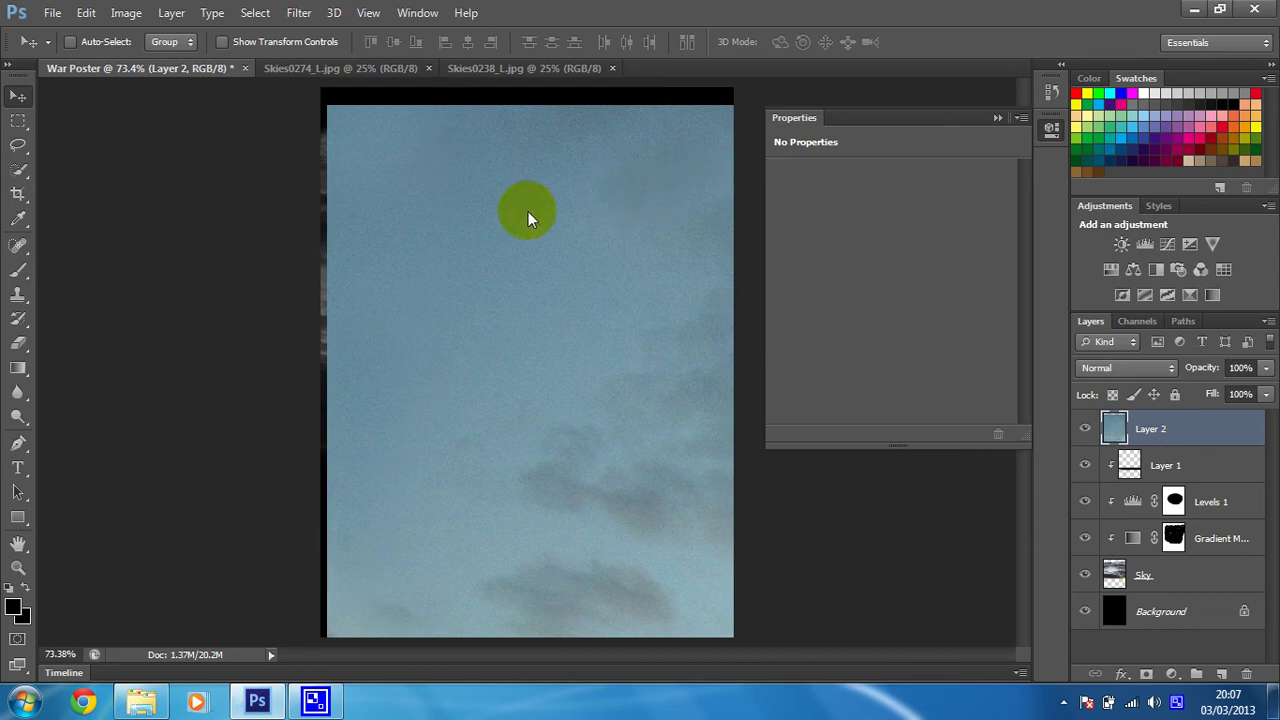
# Scale down Layer 2's sky, rotate it about −16°, and place it over the poster's top
pyautogui.hotkey('ctrl', 't')
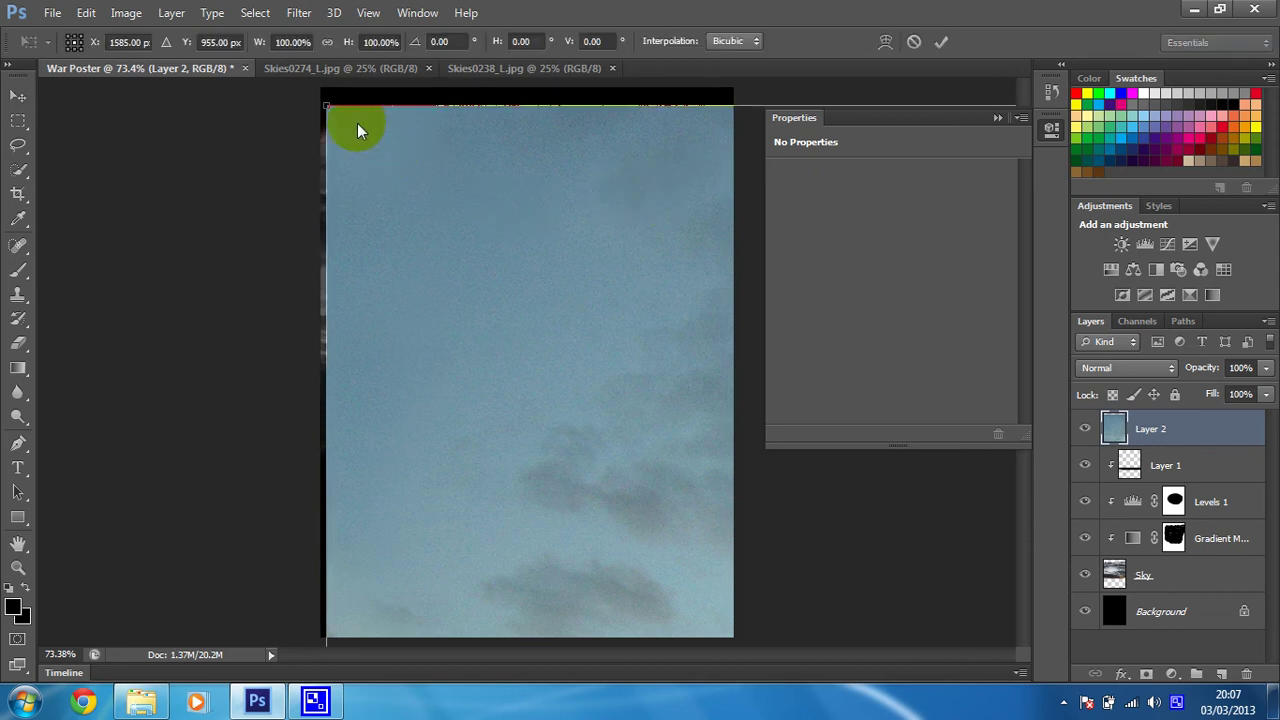
pyautogui.moveTo(322, 106); pyautogui.dragTo(408, 286)
pyautogui.moveTo(266, 172); pyautogui.dragTo(186, 212)
pyautogui.moveTo(349, 240); pyautogui.dragTo(401, 234)
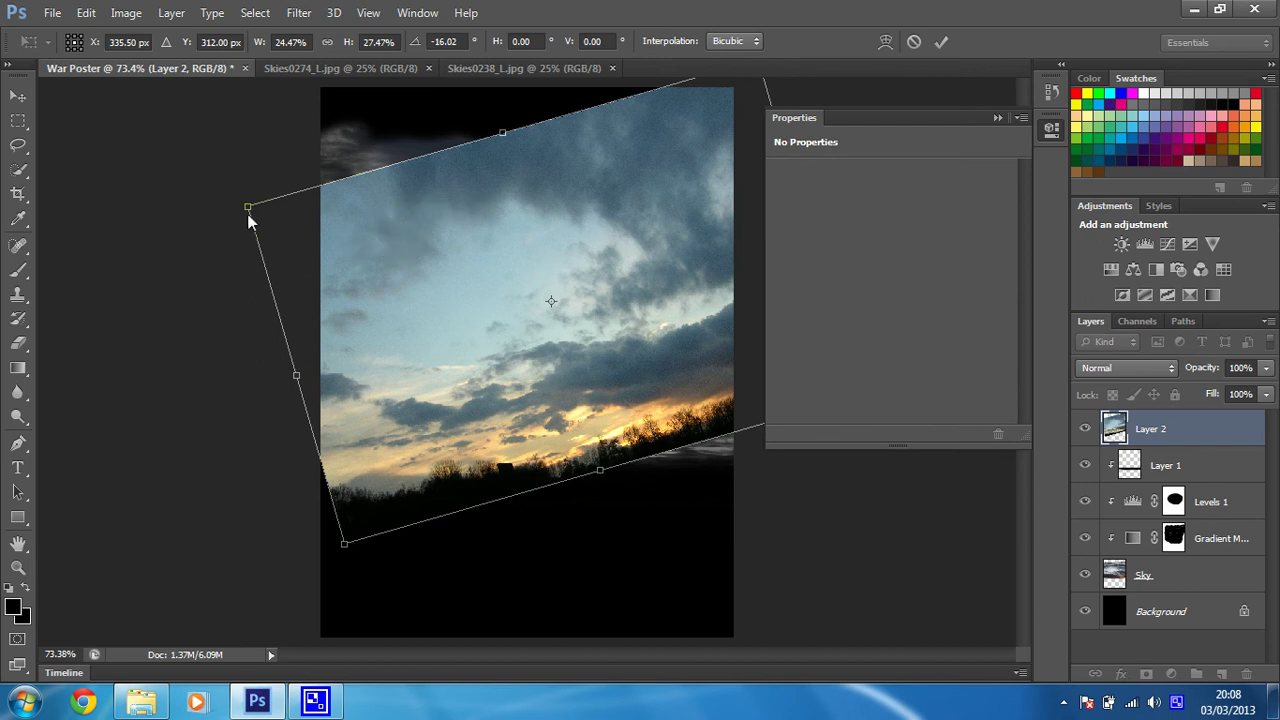
pyautogui.moveTo(240, 208); pyautogui.dragTo(179, 152)
pyautogui.moveTo(343, 206); pyautogui.dragTo(356, 172)
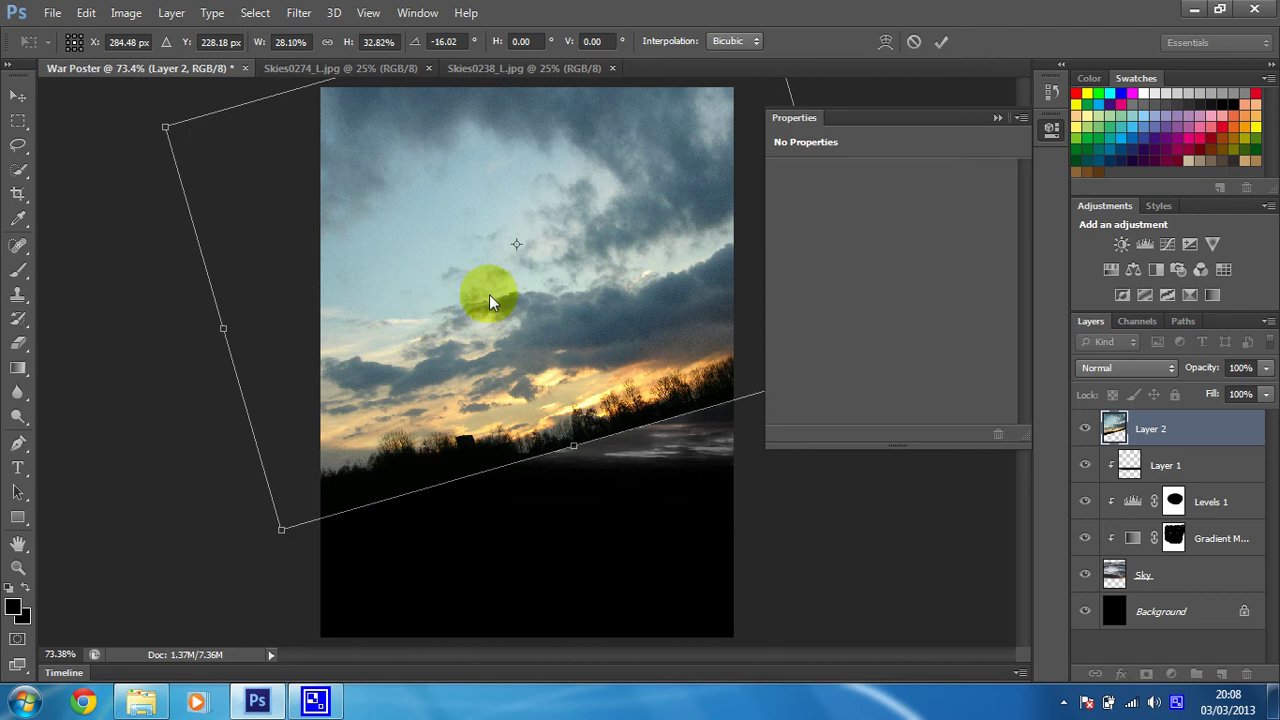
pyautogui.click(942, 41)
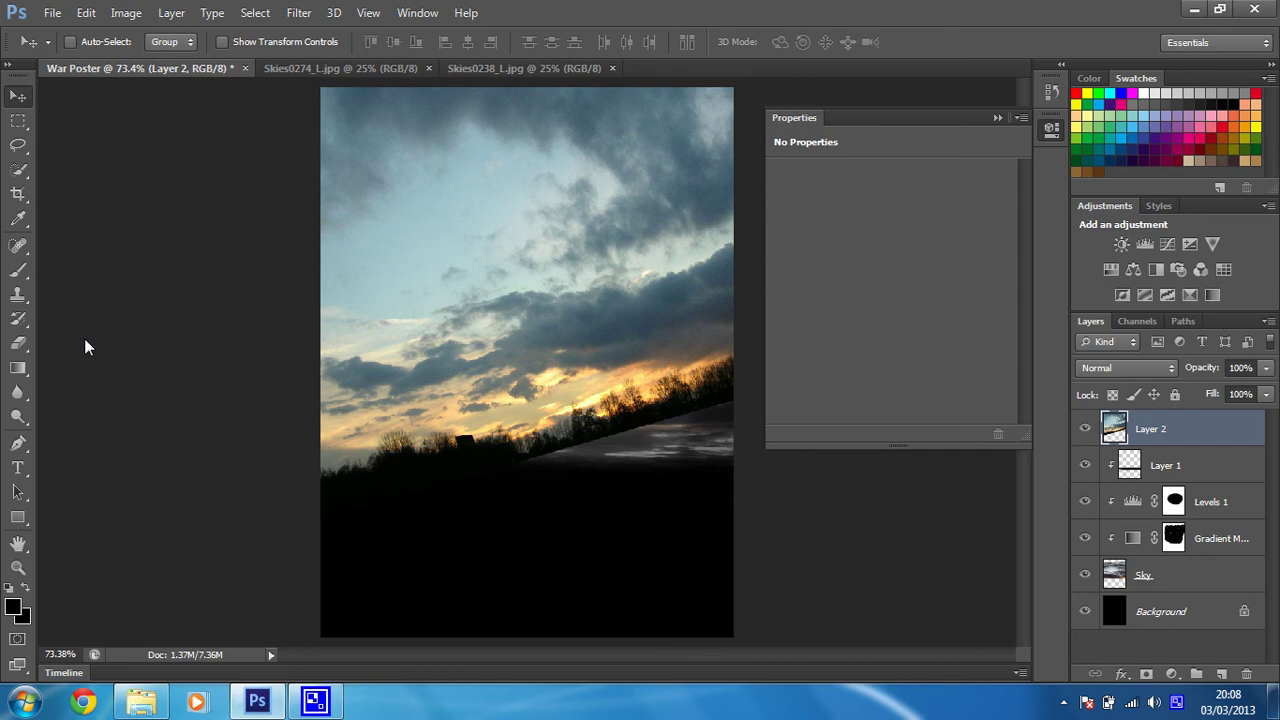
# Erase Layer 2's tree silhouette and black band with the Eraser at 100% opacity
pyautogui.click(21, 344)
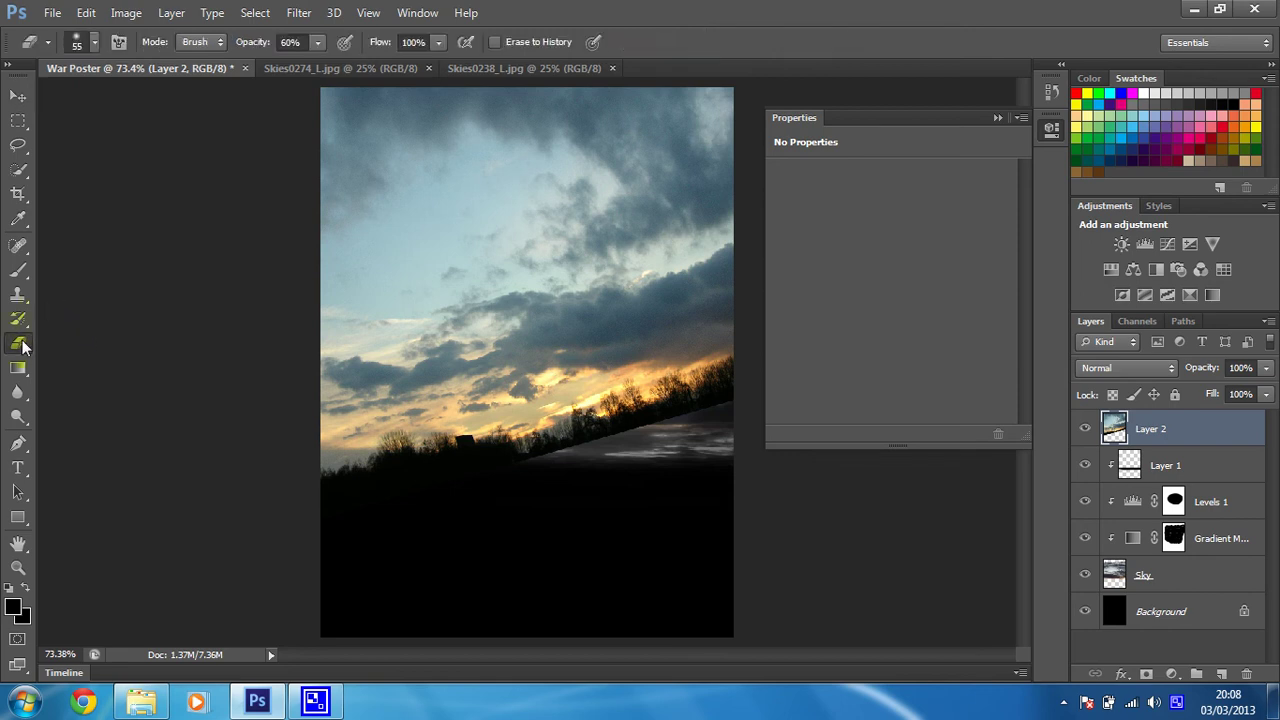
pyautogui.click(315, 42)
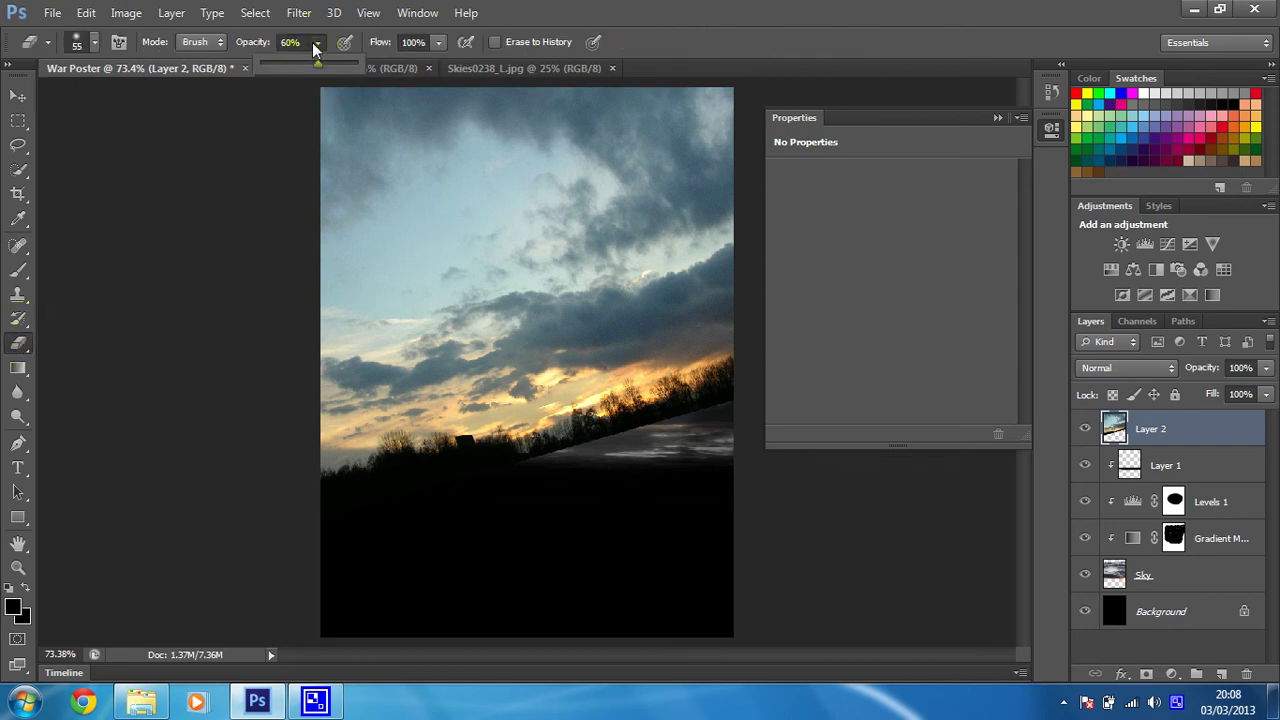
pyautogui.click(488, 51)
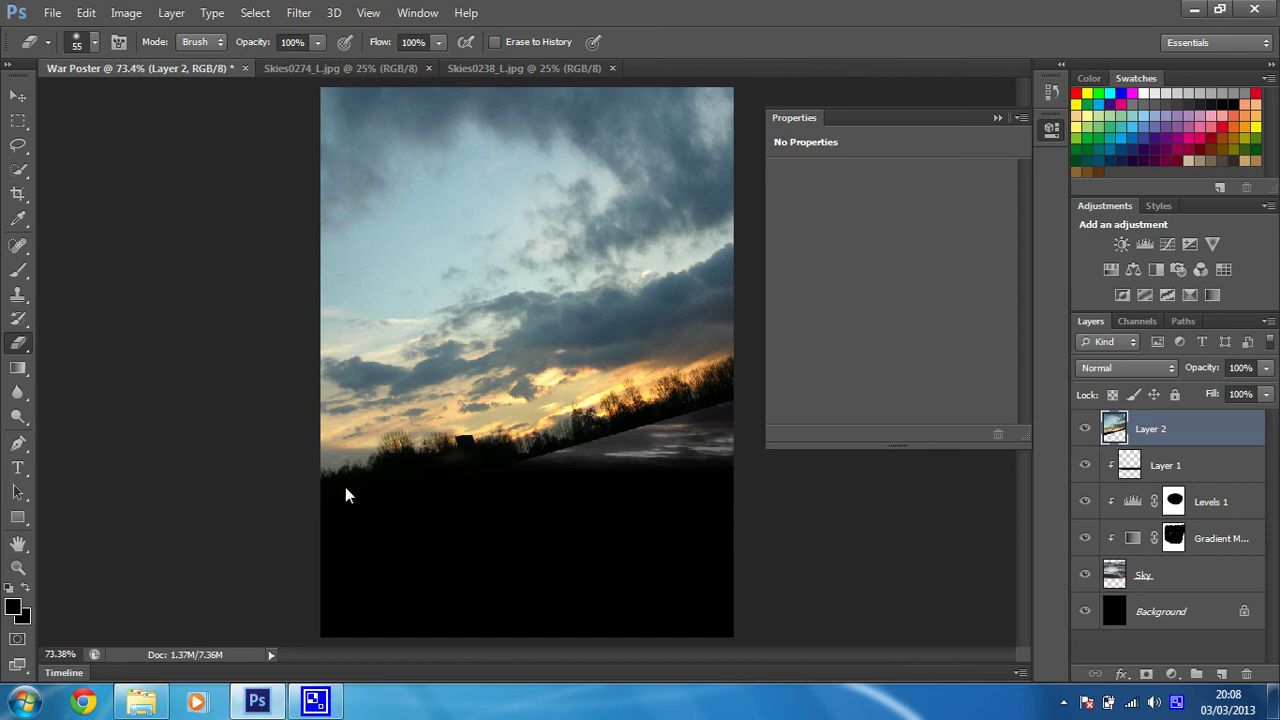
pyautogui.moveTo(345, 487)
pyautogui.mouseDown()
pyautogui.moveTo(437, 441)
pyautogui.moveTo(382, 441)
pyautogui.moveTo(482, 470)
pyautogui.moveTo(745, 389)
pyautogui.moveTo(721, 375)
pyautogui.moveTo(759, 353)
pyautogui.moveTo(385, 423)
pyautogui.moveTo(354, 420)
pyautogui.moveTo(450, 374)
pyautogui.moveTo(483, 342)
pyautogui.moveTo(308, 342)
pyautogui.moveTo(431, 424)
pyautogui.moveTo(351, 481)
pyautogui.moveTo(607, 339)
pyautogui.moveTo(762, 297)
pyautogui.moveTo(562, 348)
pyautogui.moveTo(554, 297)
pyautogui.moveTo(716, 230)
pyautogui.moveTo(570, 245)
pyautogui.moveTo(446, 278)
pyautogui.mouseUp()
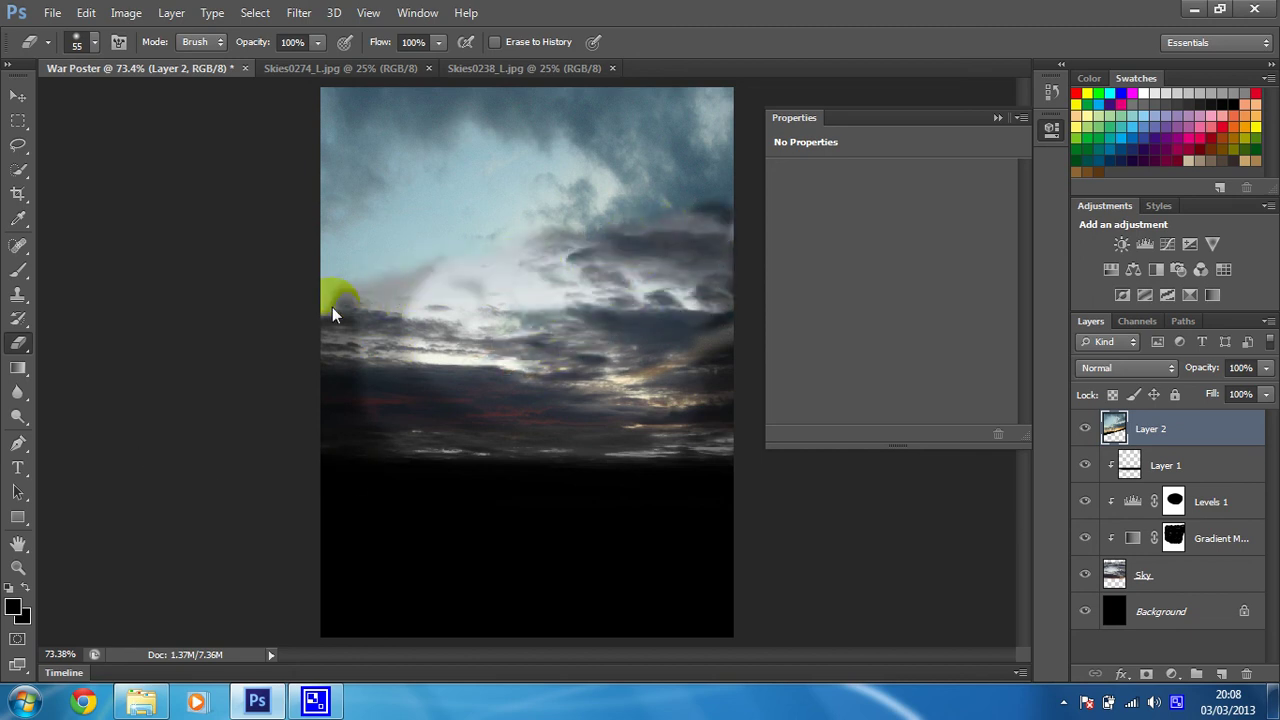
pyautogui.moveTo(361, 287); pyautogui.dragTo(328, 278)
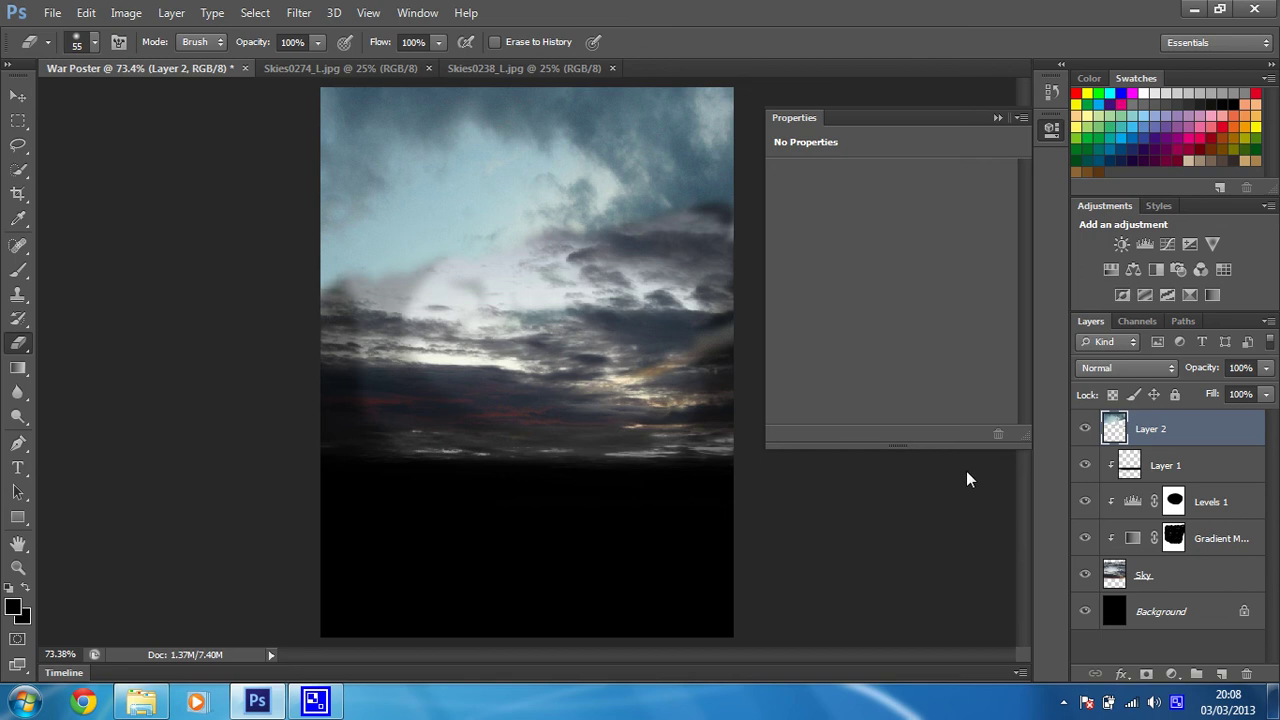
# Erase a diagonal band of Layer 2's upper clouds and the leftover yellow patch at upper left
pyautogui.click(1086, 428)
pyautogui.click(1086, 428)
pyautogui.moveTo(318, 280)
pyautogui.mouseDown()
pyautogui.moveTo(423, 248)
pyautogui.moveTo(726, 195)
pyautogui.mouseUp()
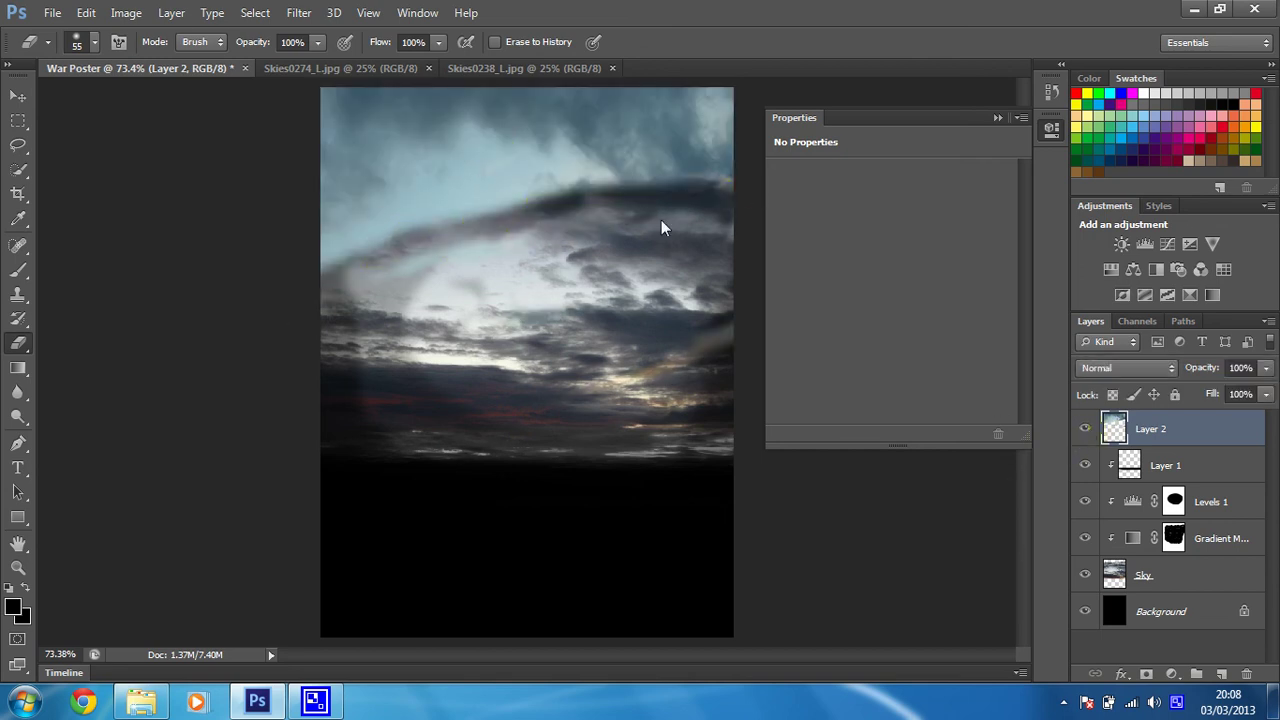
pyautogui.moveTo(669, 226); pyautogui.dragTo(334, 287)
pyautogui.moveTo(379, 235); pyautogui.dragTo(349, 243)
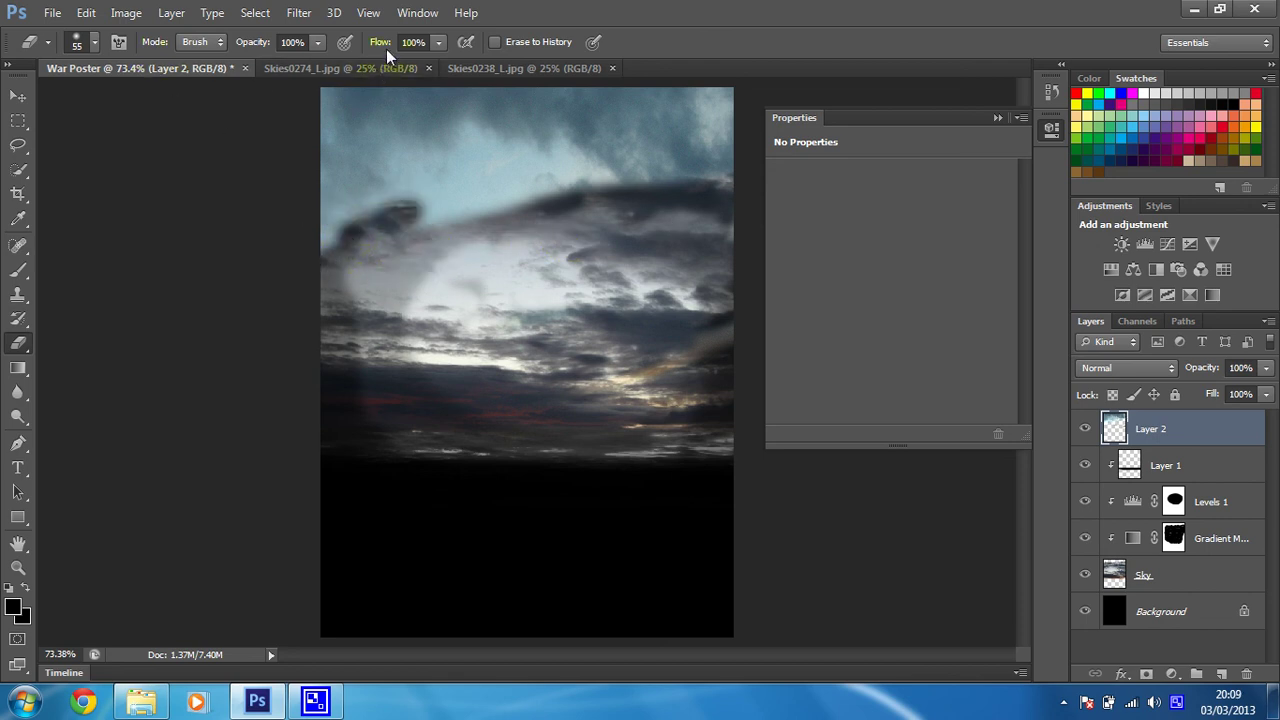
# Set the eraser to 54% opacity and softly fade Layer 2's dark cloud band into the sky
pyautogui.click(310, 45)
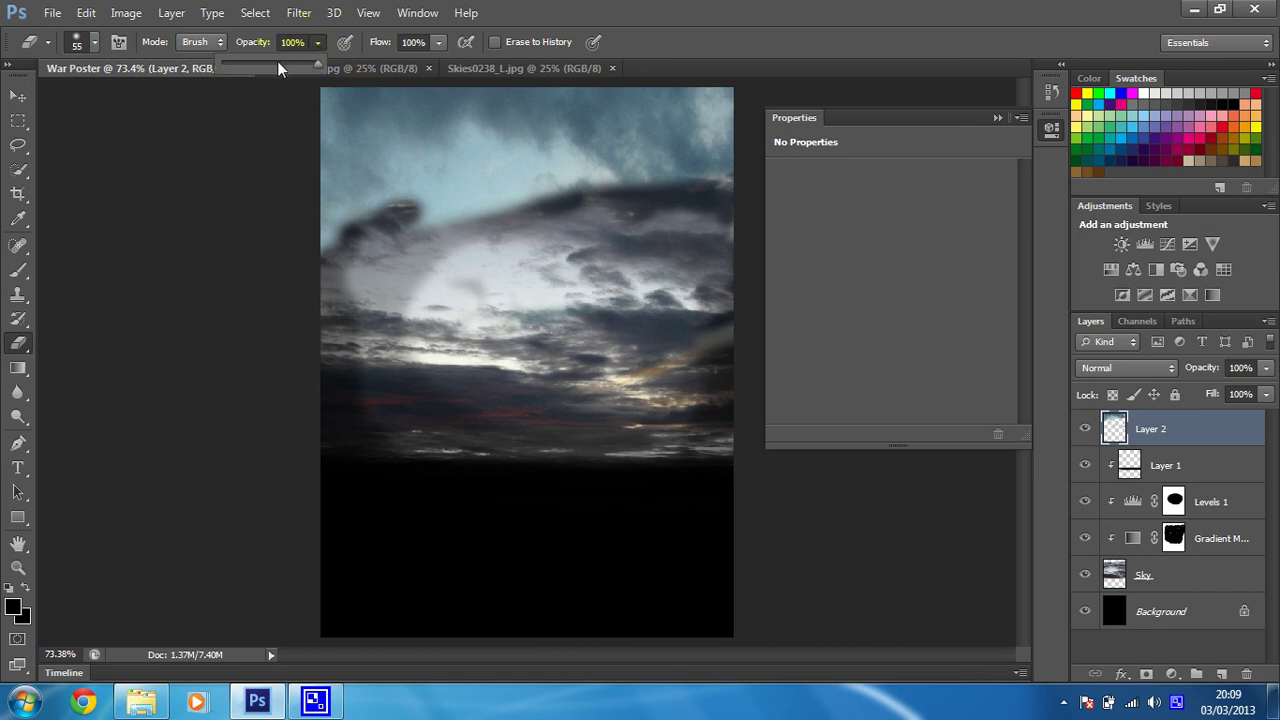
pyautogui.click(272, 58)
pyautogui.moveTo(318, 244)
pyautogui.mouseDown()
pyautogui.moveTo(382, 205)
pyautogui.moveTo(352, 230)
pyautogui.moveTo(467, 224)
pyautogui.moveTo(402, 232)
pyautogui.moveTo(630, 186)
pyautogui.moveTo(749, 190)
pyautogui.moveTo(665, 177)
pyautogui.moveTo(697, 170)
pyautogui.mouseUp()
pyautogui.moveTo(603, 177)
pyautogui.mouseDown()
pyautogui.moveTo(375, 209)
pyautogui.moveTo(464, 172)
pyautogui.moveTo(338, 227)
pyautogui.mouseUp()
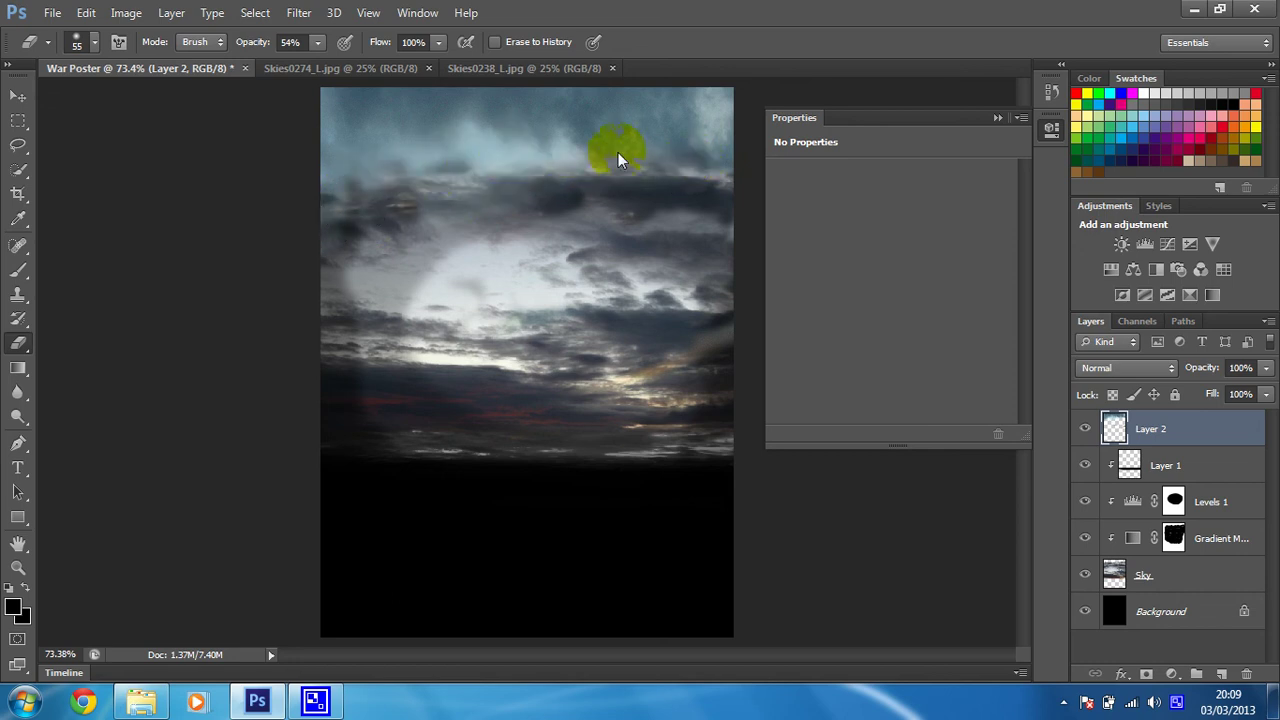
pyautogui.moveTo(464, 172)
pyautogui.mouseDown()
pyautogui.moveTo(354, 189)
pyautogui.moveTo(428, 167)
pyautogui.moveTo(326, 206)
pyautogui.mouseUp()
pyautogui.moveTo(570, 167)
pyautogui.mouseDown()
pyautogui.moveTo(701, 180)
pyautogui.moveTo(652, 164)
pyautogui.moveTo(691, 155)
pyautogui.moveTo(647, 149)
pyautogui.moveTo(496, 173)
pyautogui.moveTo(534, 147)
pyautogui.moveTo(362, 273)
pyautogui.mouseUp()
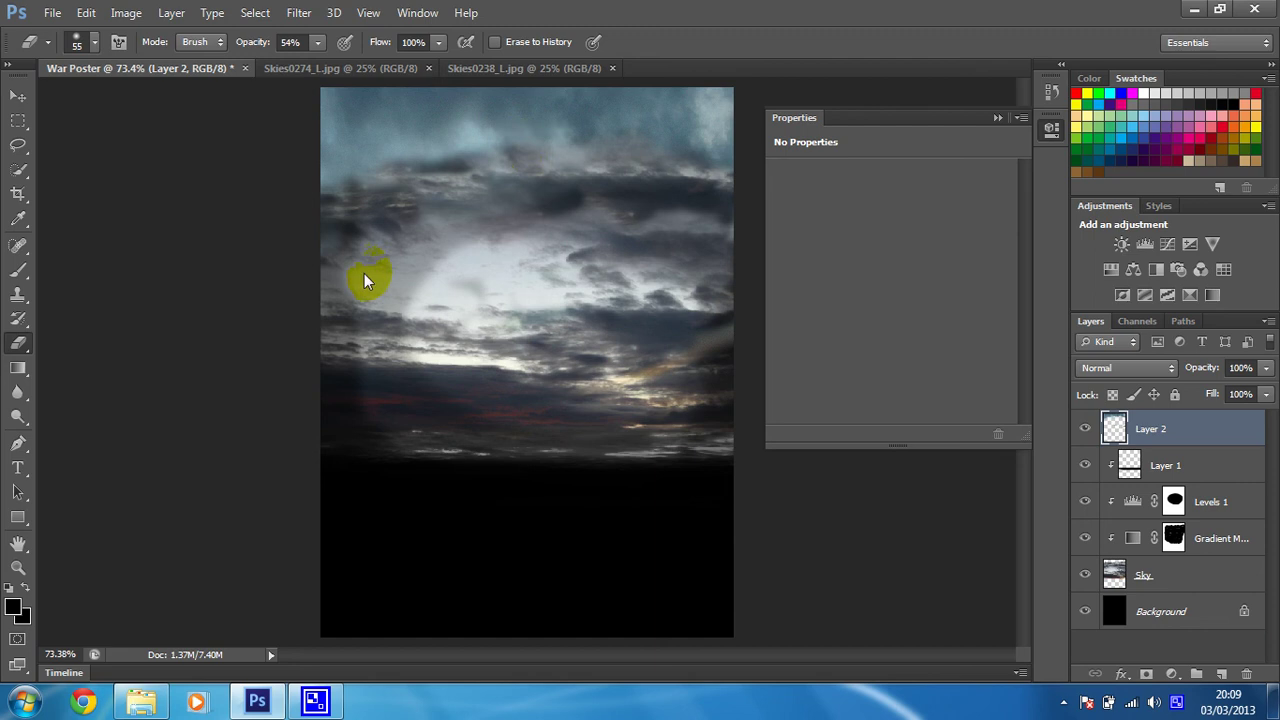